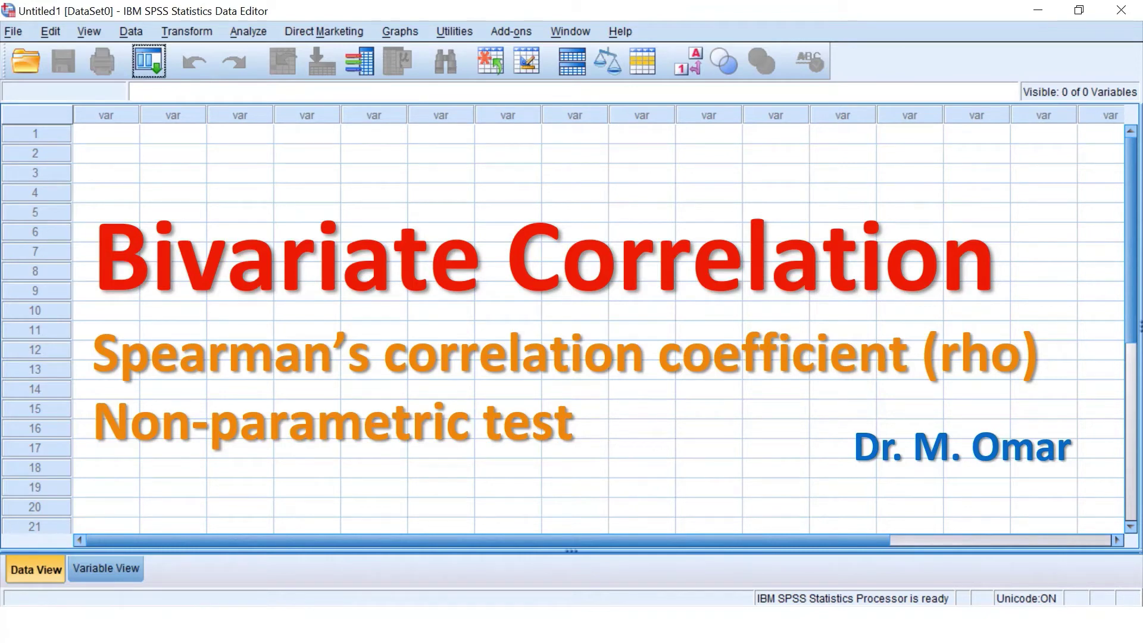
Leave the title slide and switch to the grades.sav dataset in SPSS Statistics.
{"action": "key", "text": "Escape"}
{"action": "left_click", "coordinate": [640, 625]}
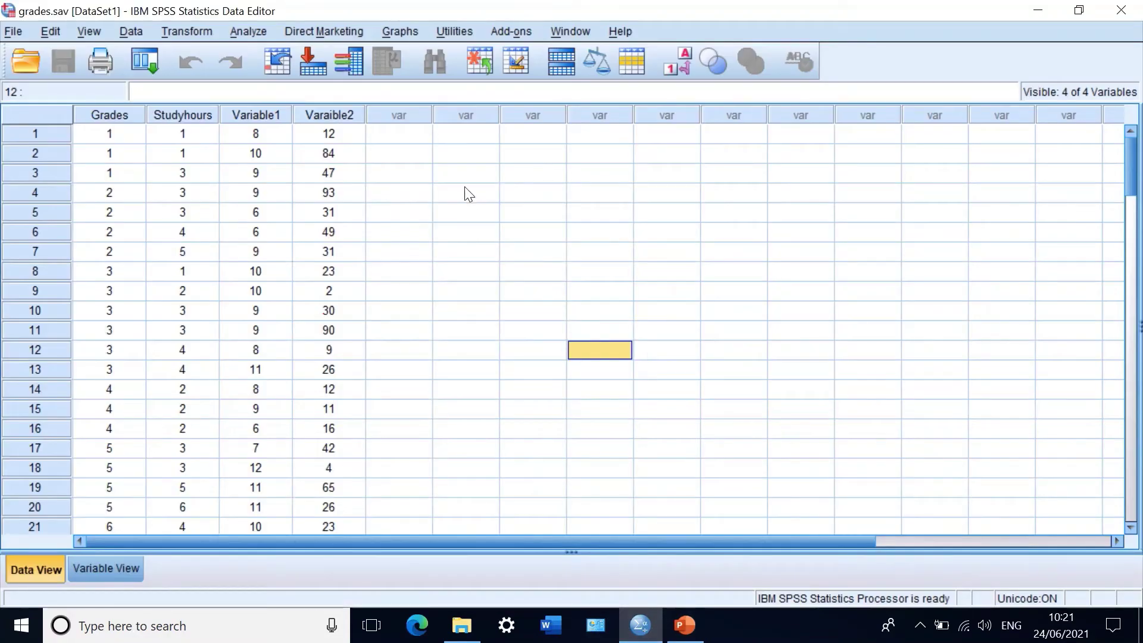
{"action": "left_click", "coordinate": [464, 193]}
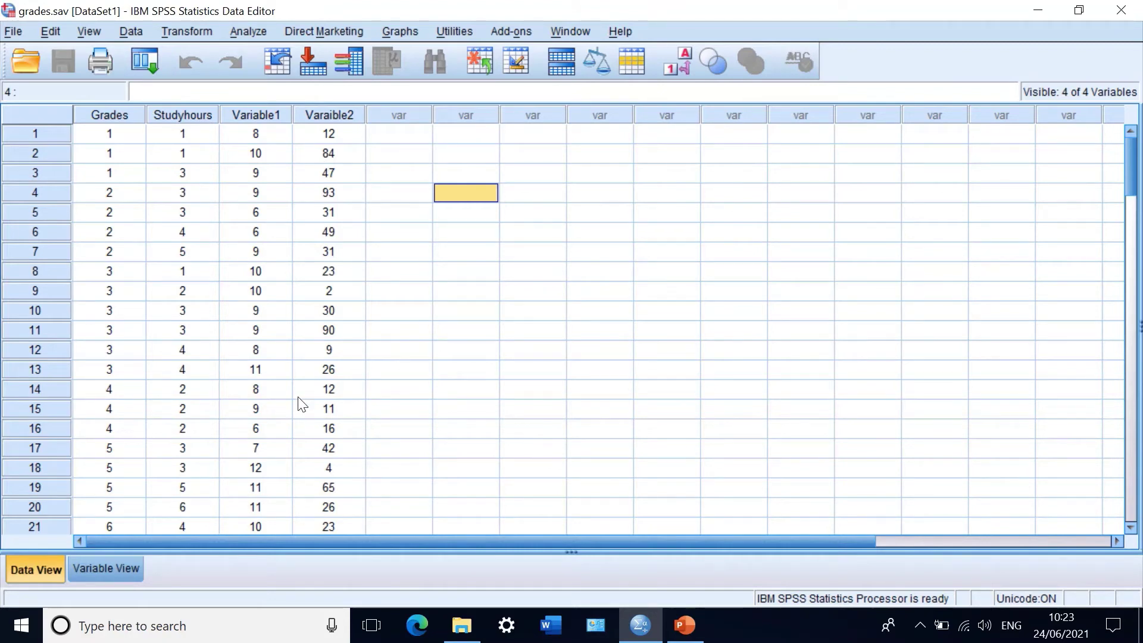
Open the Bivariate Correlations analysis and reset its settings to the defaults.
{"action": "left_click", "coordinate": [238, 29]}
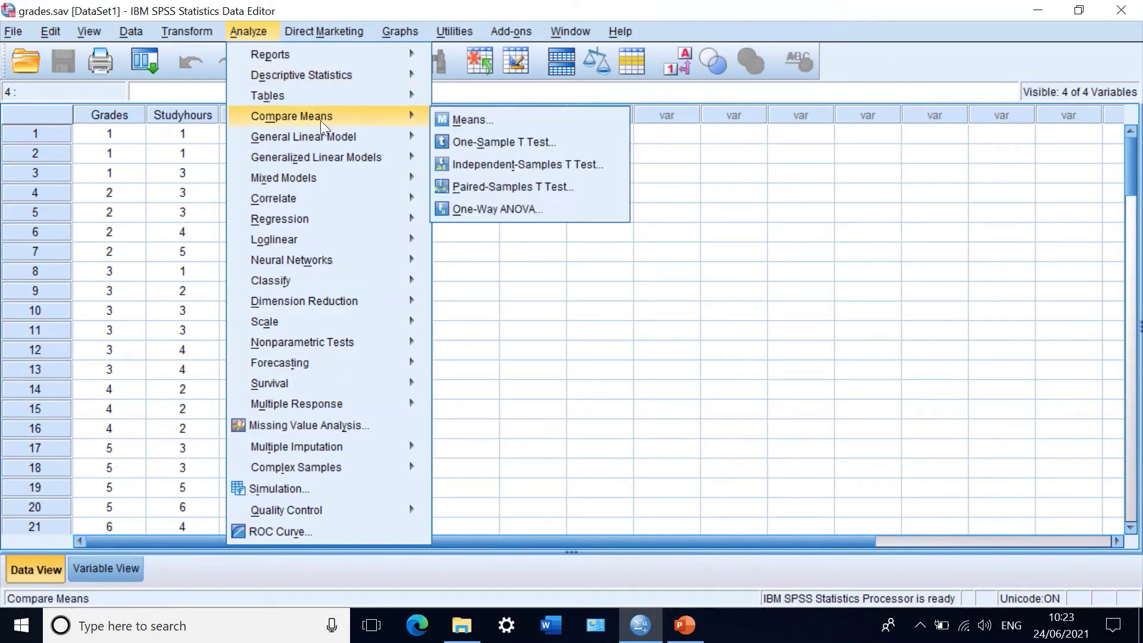
{"action": "mouse_move", "coordinate": [316, 190]}
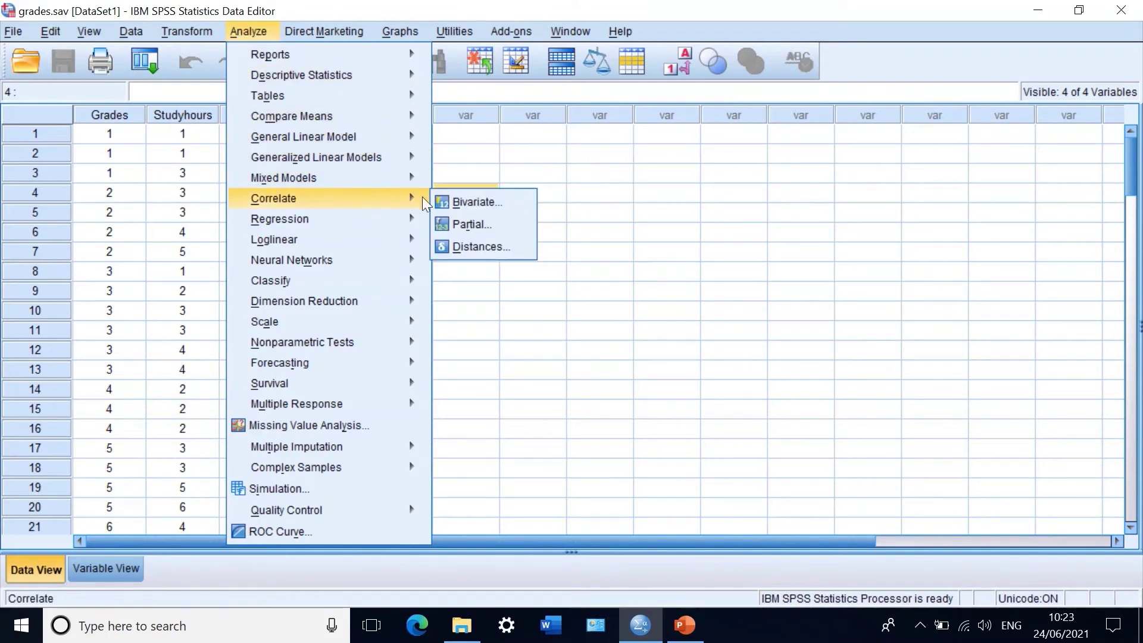
{"action": "left_click", "coordinate": [469, 201]}
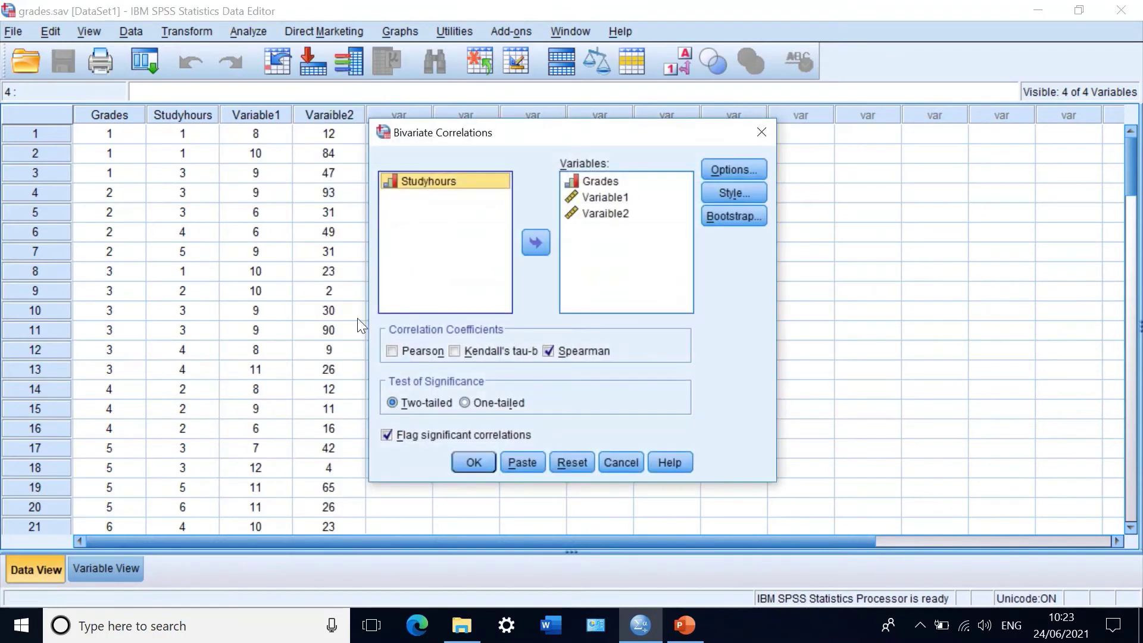
{"action": "left_click", "coordinate": [576, 468]}
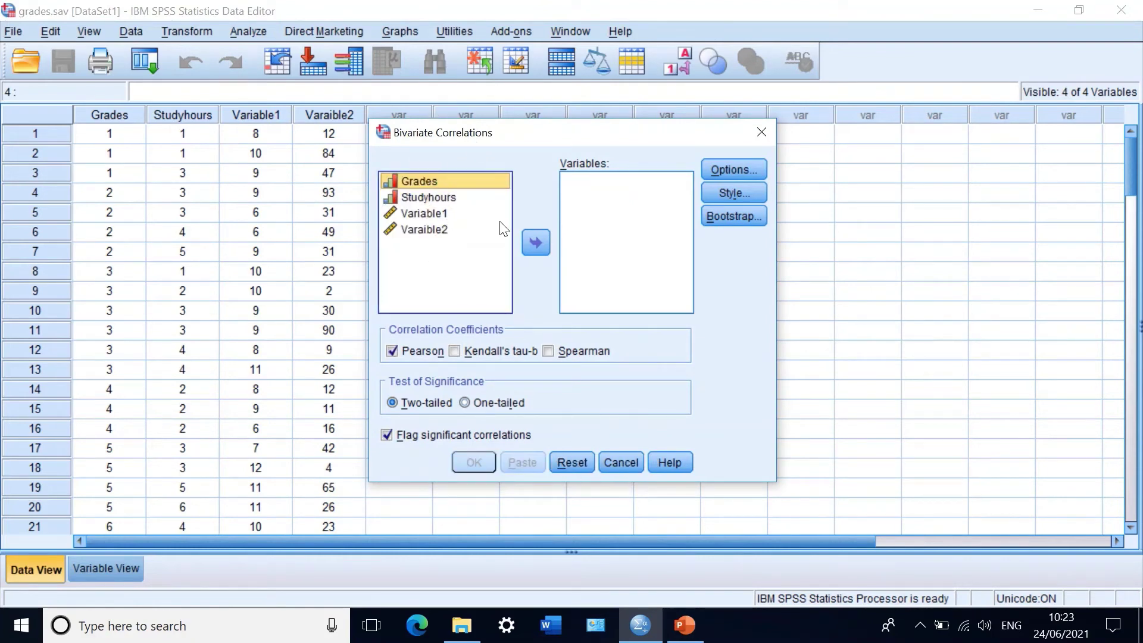
Add Grades, Studyhours, Variable1 and Varaible2 to the variables of the bivariate correlation.
{"action": "left_click", "coordinate": [535, 243]}
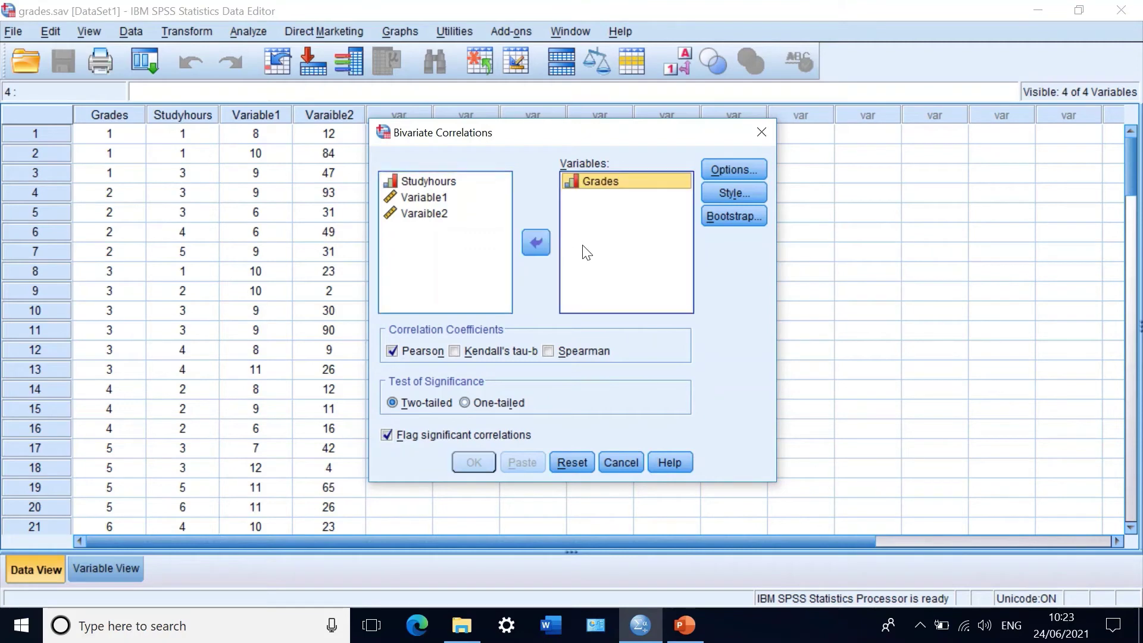
{"action": "left_click", "coordinate": [416, 181]}
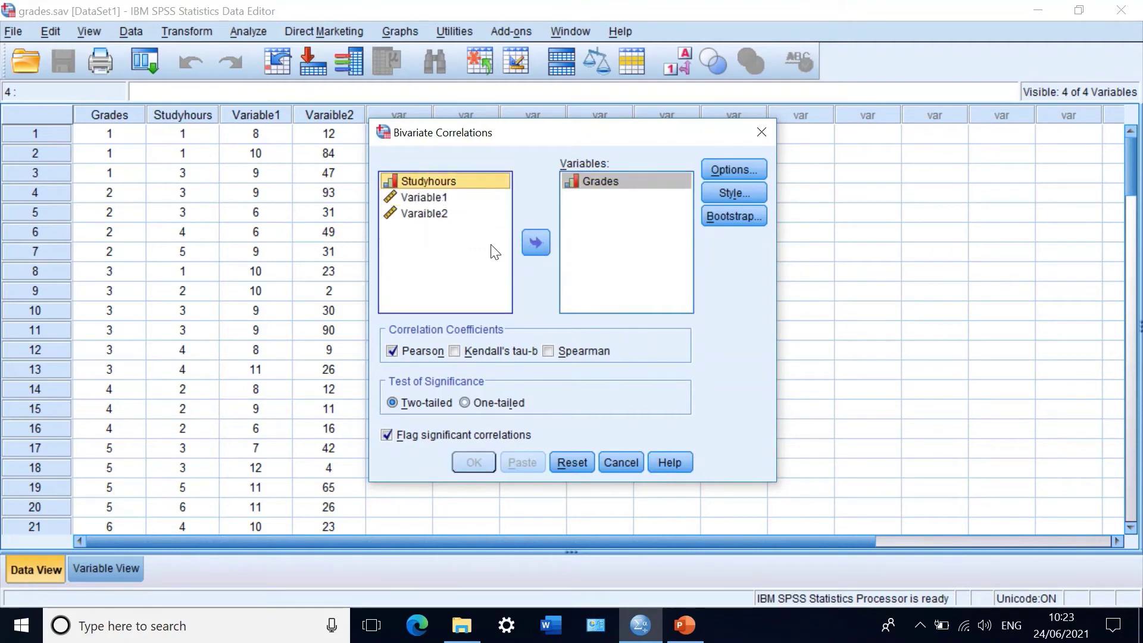
{"action": "left_click", "coordinate": [535, 242]}
{"action": "left_click", "coordinate": [420, 182]}
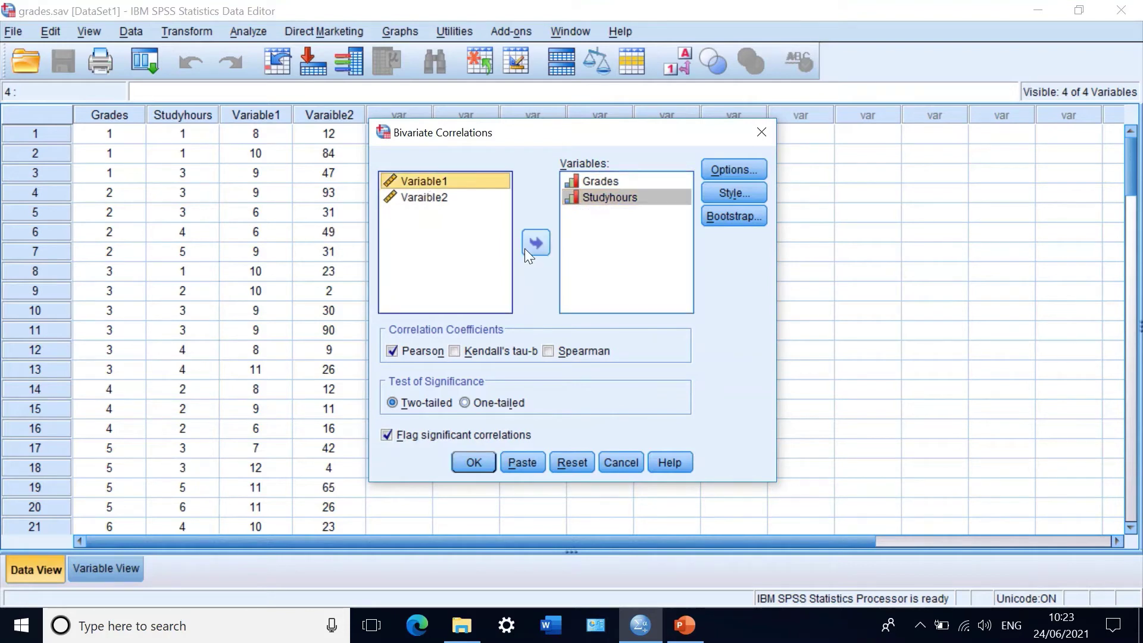
{"action": "left_click", "coordinate": [529, 247]}
{"action": "left_click", "coordinate": [418, 181]}
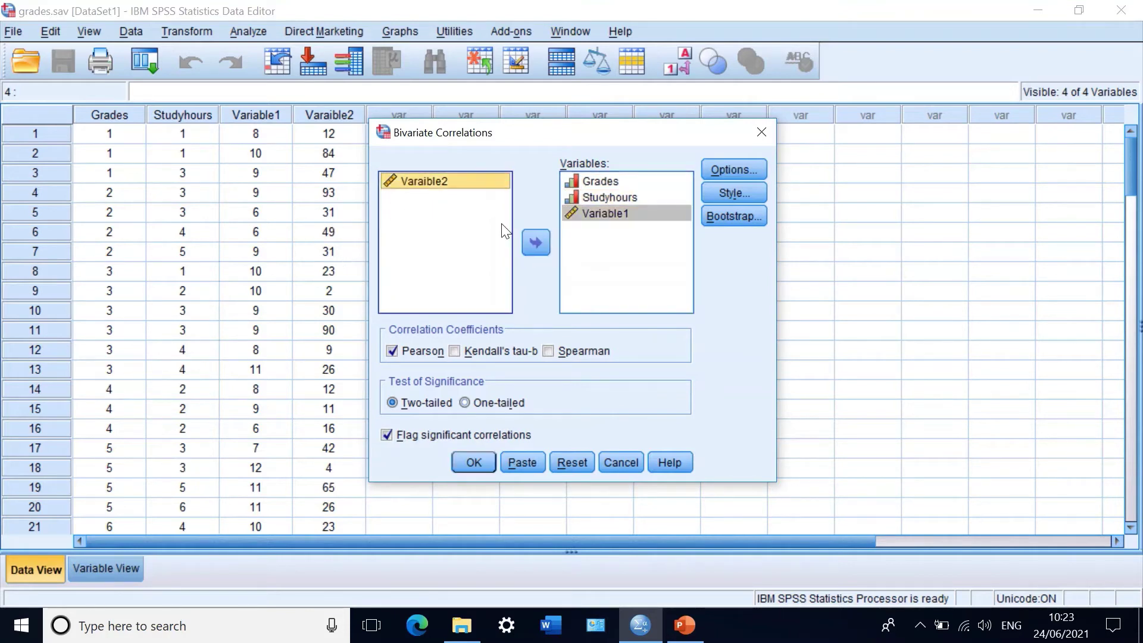
{"action": "left_click", "coordinate": [533, 246]}
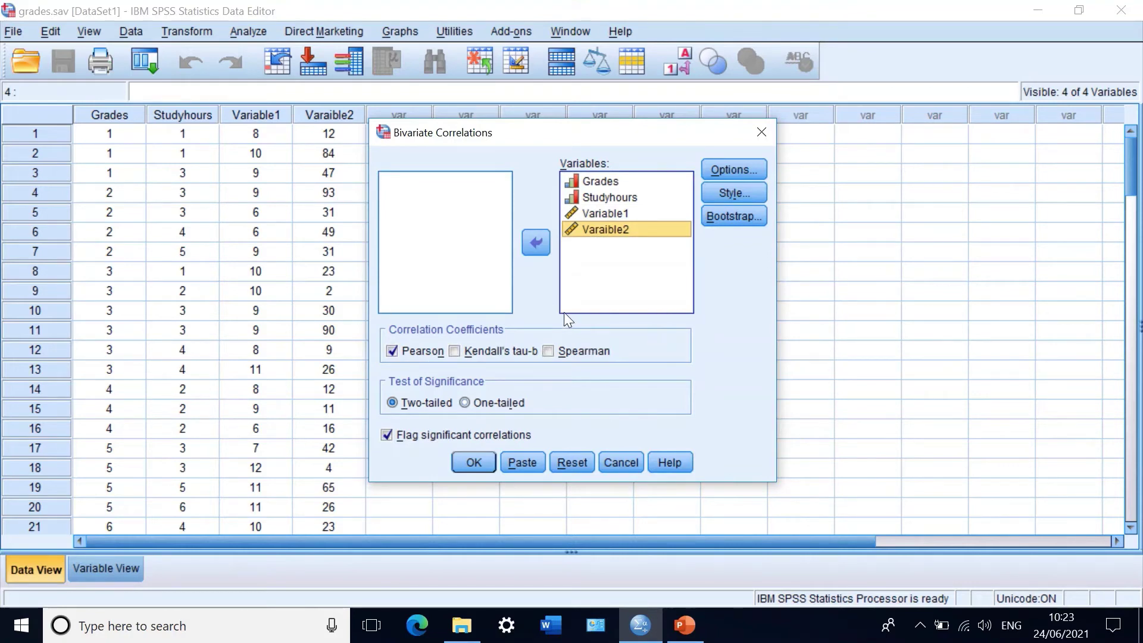
Replace the Pearson coefficient with Spearman and run the correlation analysis.
{"action": "left_click", "coordinate": [392, 350]}
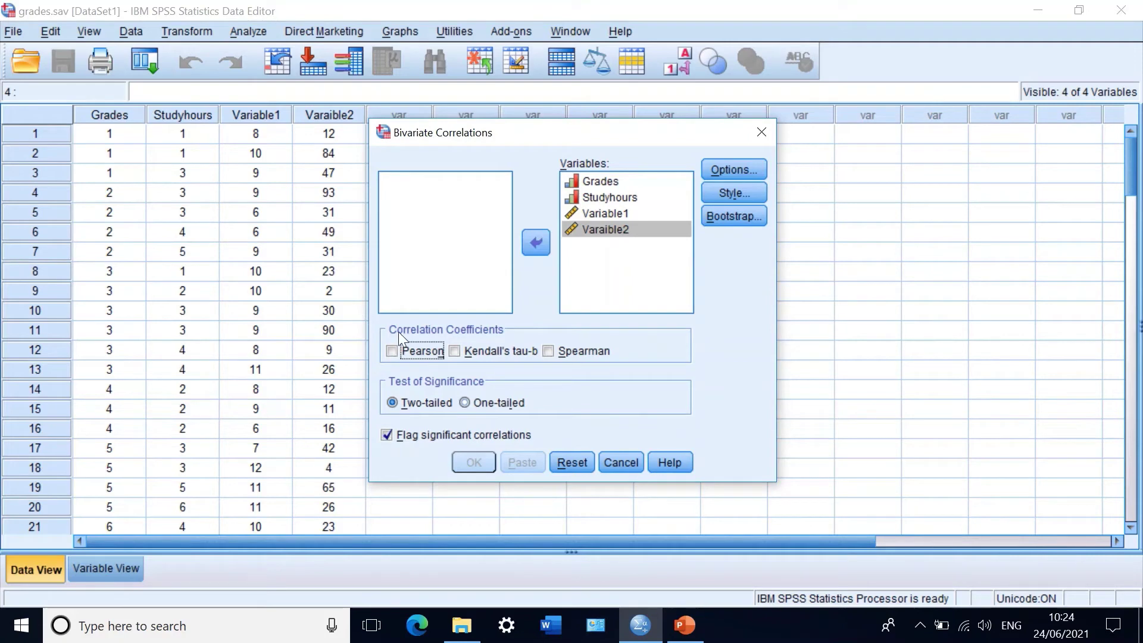
{"action": "left_click", "coordinate": [549, 350]}
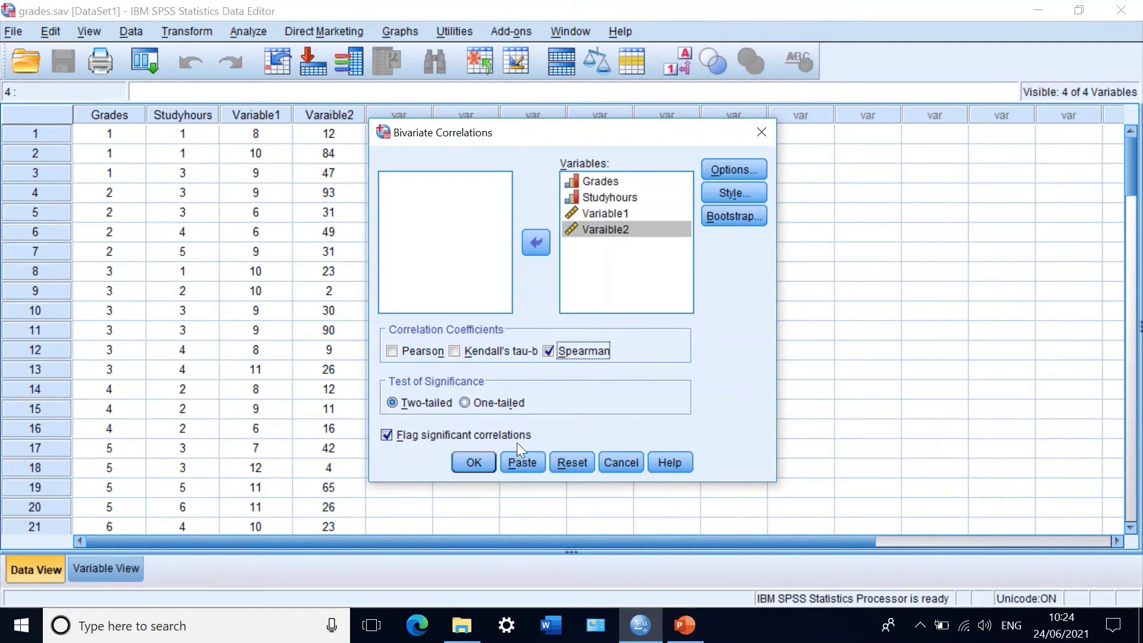
{"action": "left_click", "coordinate": [462, 463]}
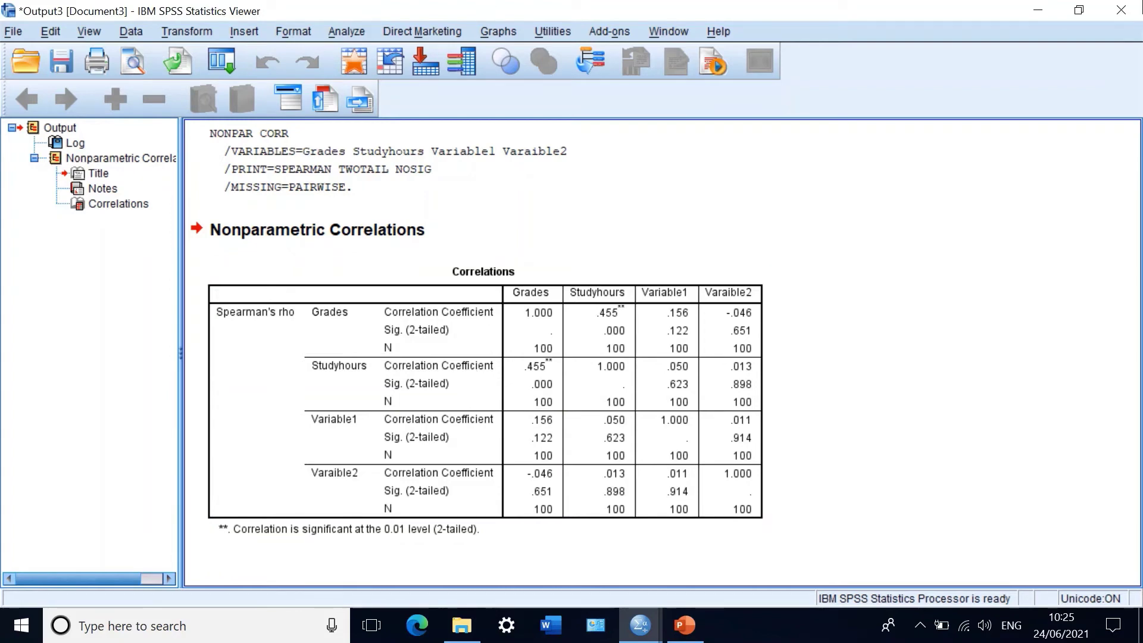
Minimize the output viewer and bring the nonparametric correlations output back to the front.
{"action": "left_click", "coordinate": [1043, 13]}
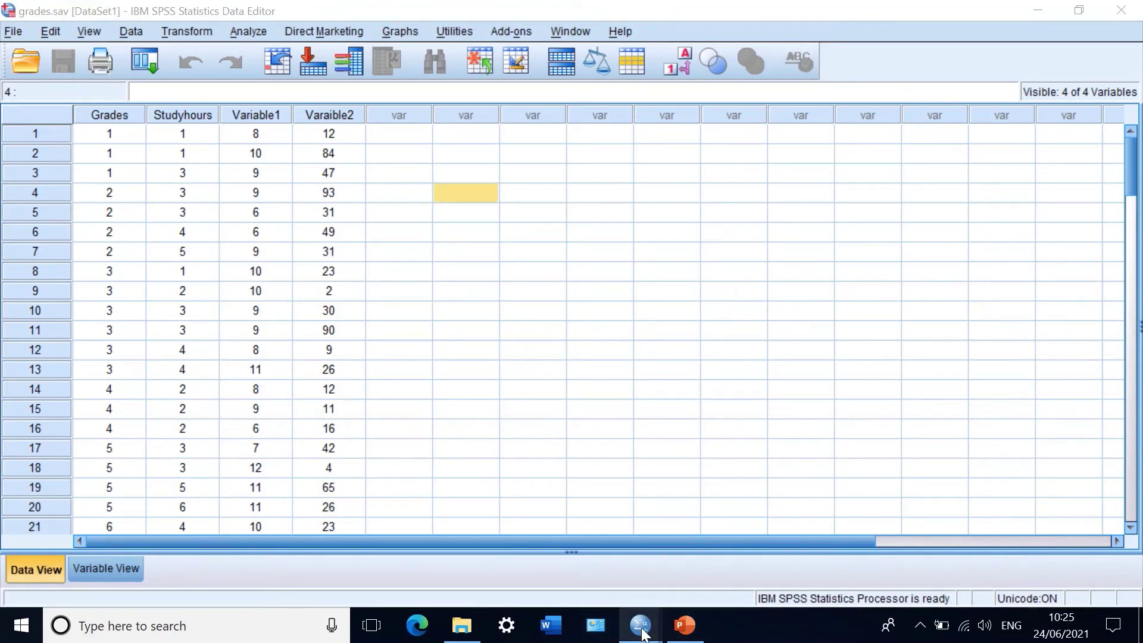
{"action": "mouse_move", "coordinate": [649, 636]}
{"action": "left_click", "coordinate": [668, 555]}
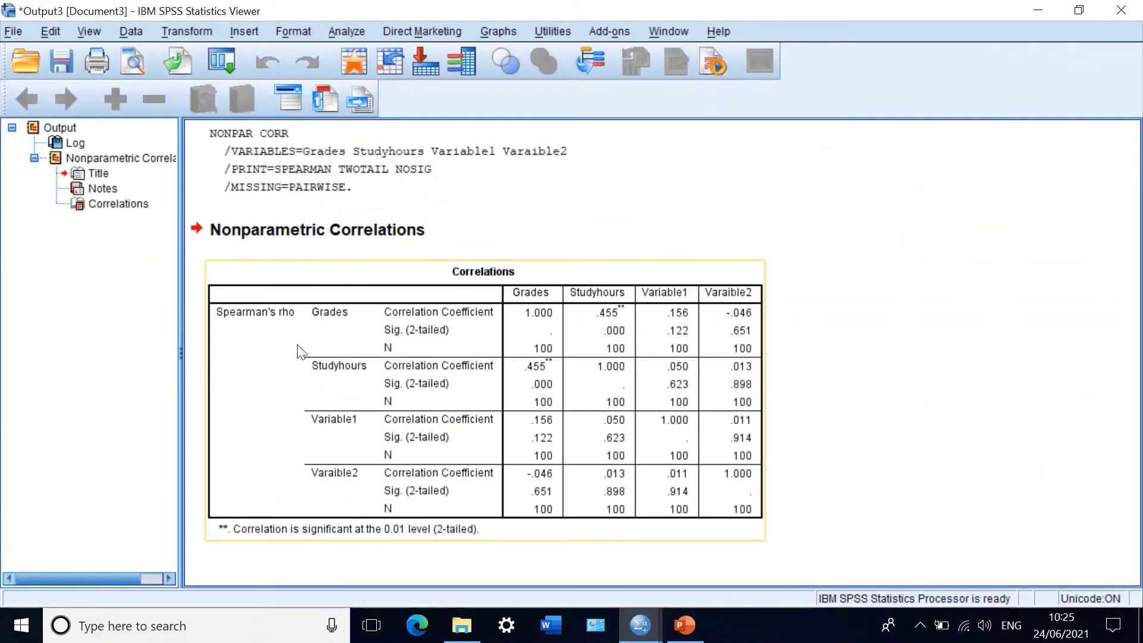
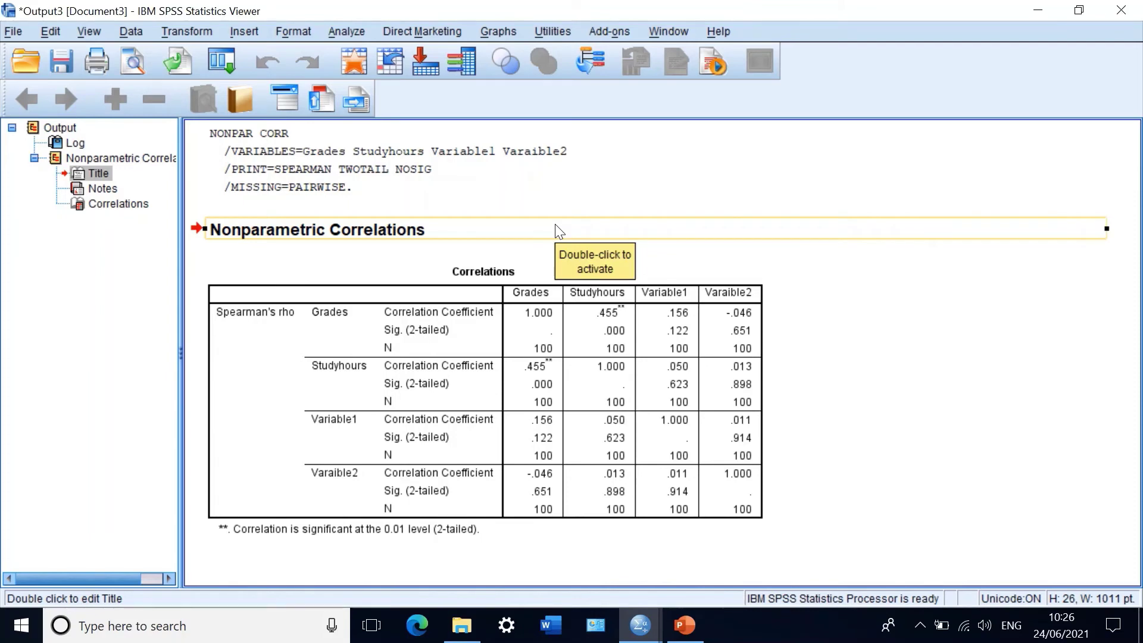
Examine the Spearman's rho table for the coefficient, two-tailed significance and N of each variable pair.
{"action": "left_click", "coordinate": [791, 276]}
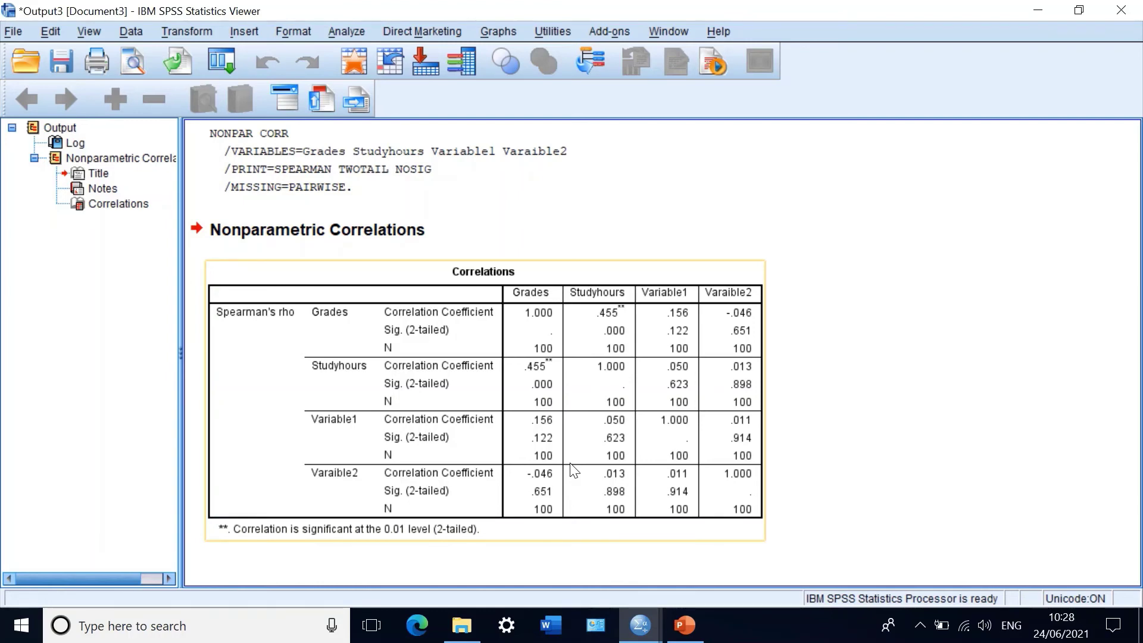
{"action": "left_click", "coordinate": [104, 626]}
{"action": "left_click", "coordinate": [556, 481]}
{"action": "left_click", "coordinate": [1053, 366]}
{"action": "left_click", "coordinate": [505, 535]}
{"action": "left_click", "coordinate": [492, 309]}
{"action": "left_click", "coordinate": [996, 395]}
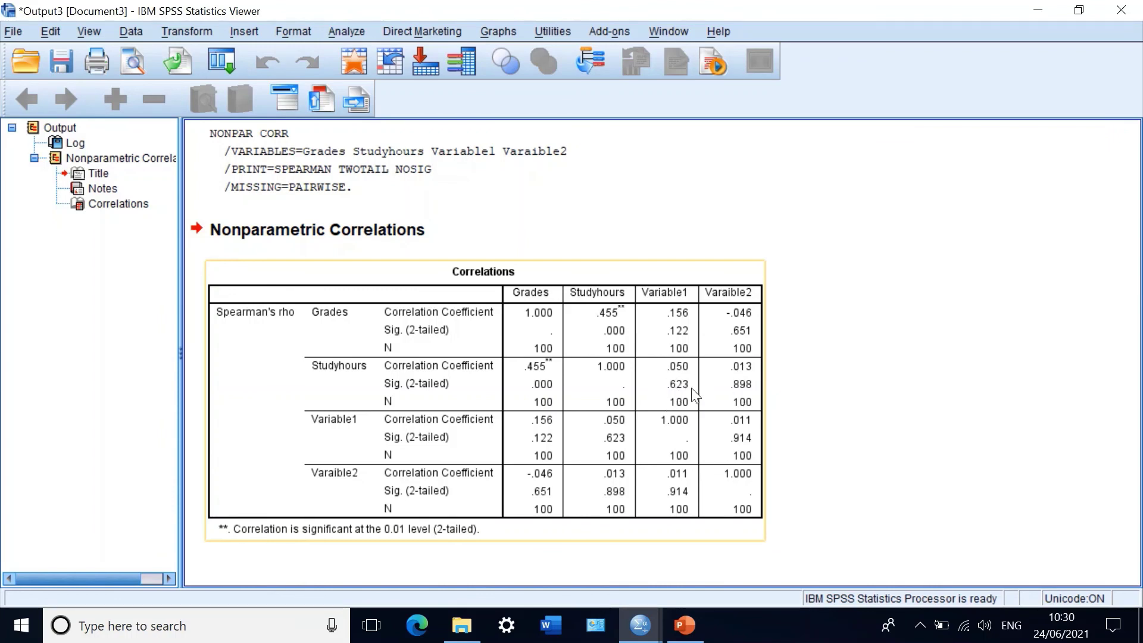
{"action": "left_click", "coordinate": [800, 486]}
{"action": "left_click", "coordinate": [733, 476]}
{"action": "left_click", "coordinate": [770, 431]}
{"action": "left_click", "coordinate": [749, 436]}
{"action": "left_click", "coordinate": [448, 154]}
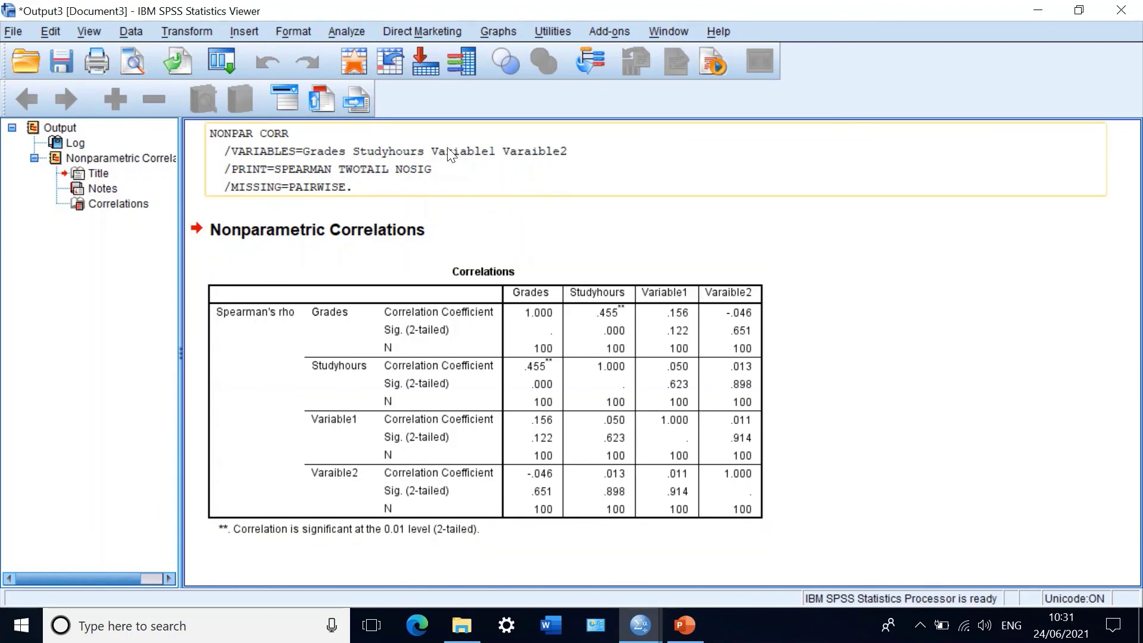